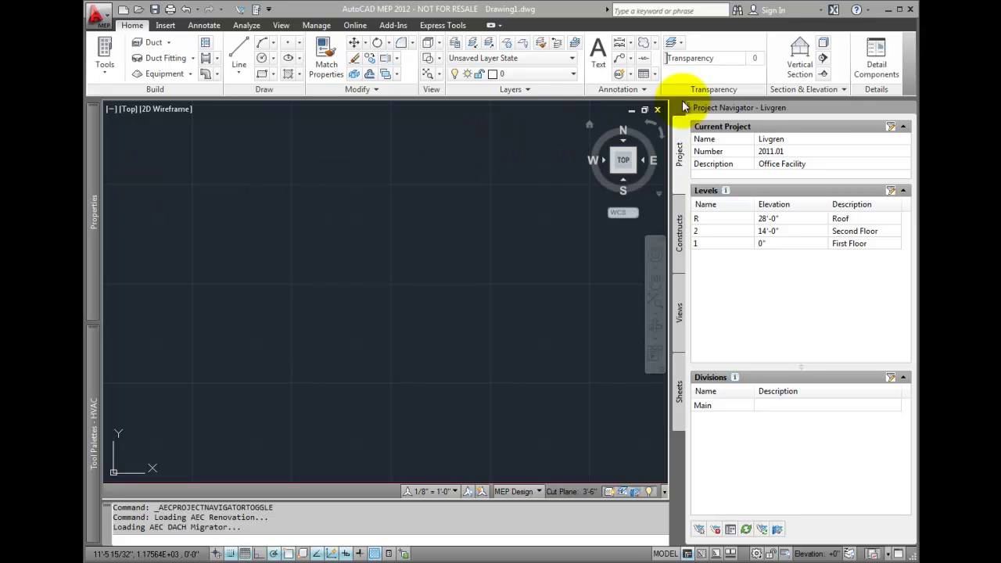
Bring up the Livgren project's properties and widen the dialog to show full values
click(843, 129)
click(814, 191)
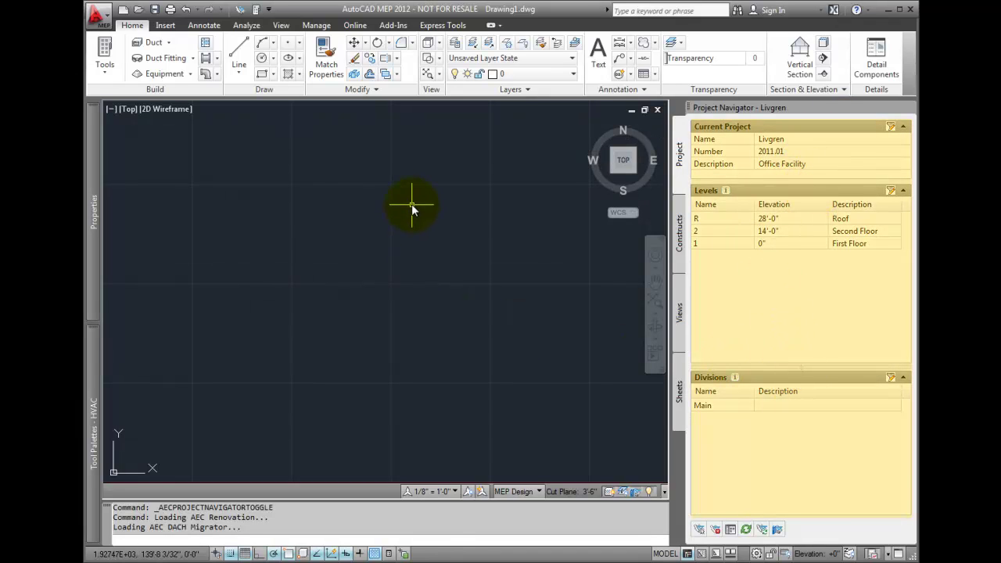
click(891, 128)
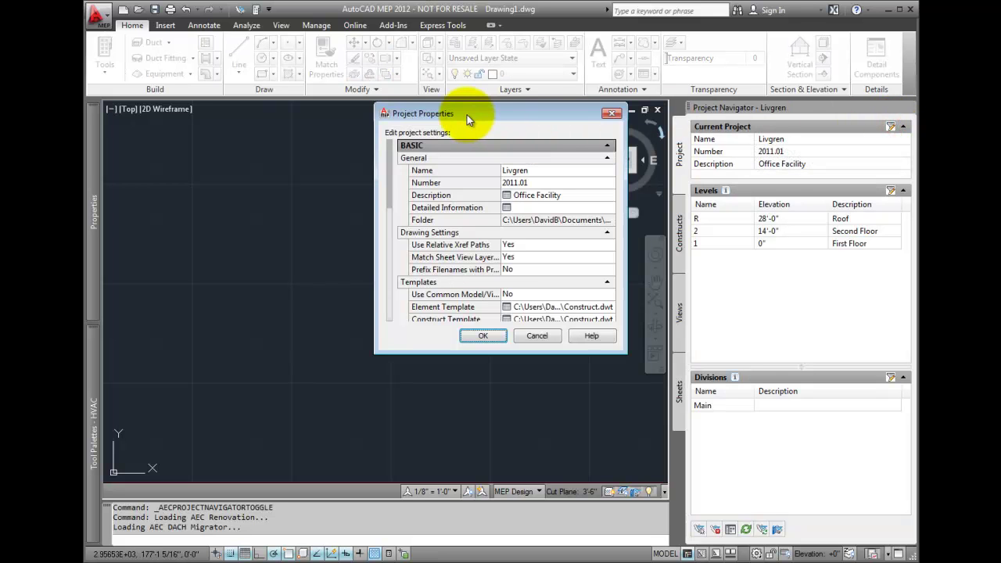
drag(373, 222, 273, 222)
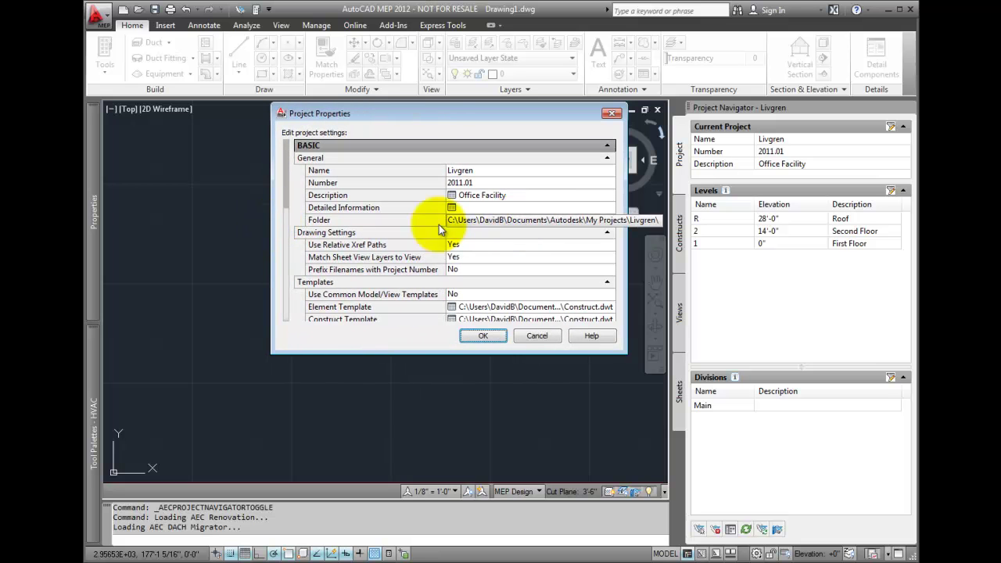
drag(285, 171, 287, 185)
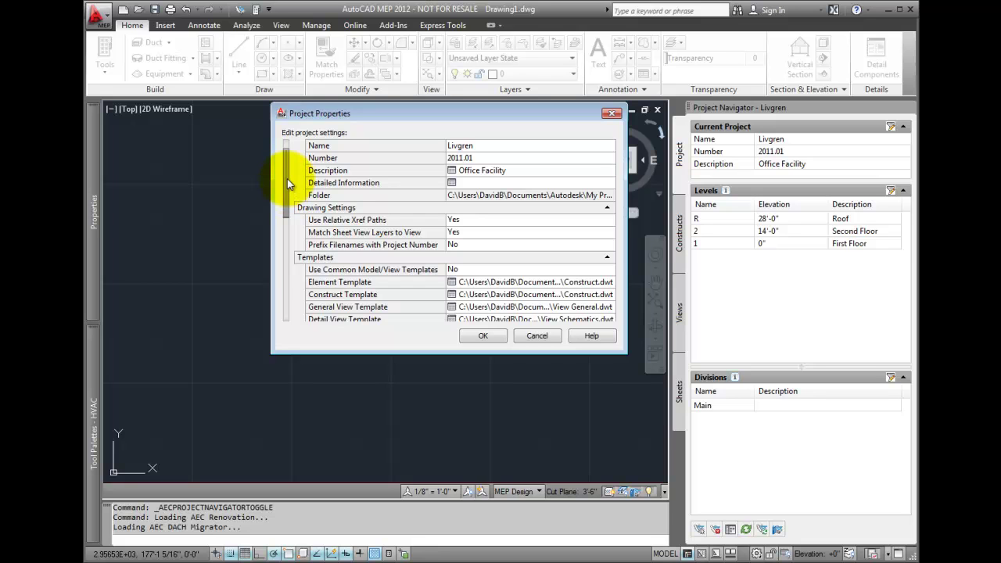
drag(287, 178, 286, 165)
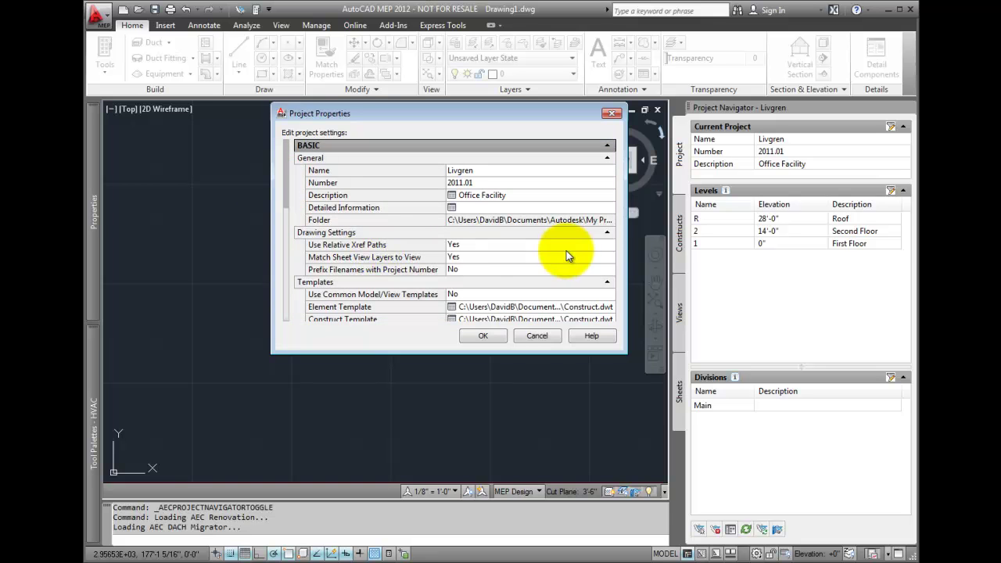
Review the xref path, element template and advanced settings, leaving the template file unchanged
click(603, 244)
drag(286, 183, 286, 248)
click(601, 208)
click(611, 208)
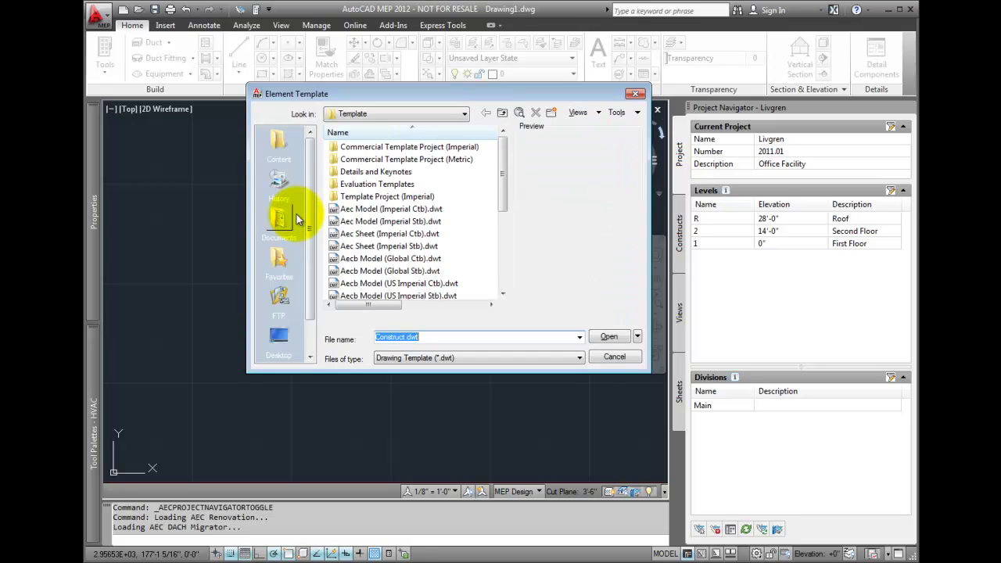
click(614, 355)
drag(285, 223, 279, 273)
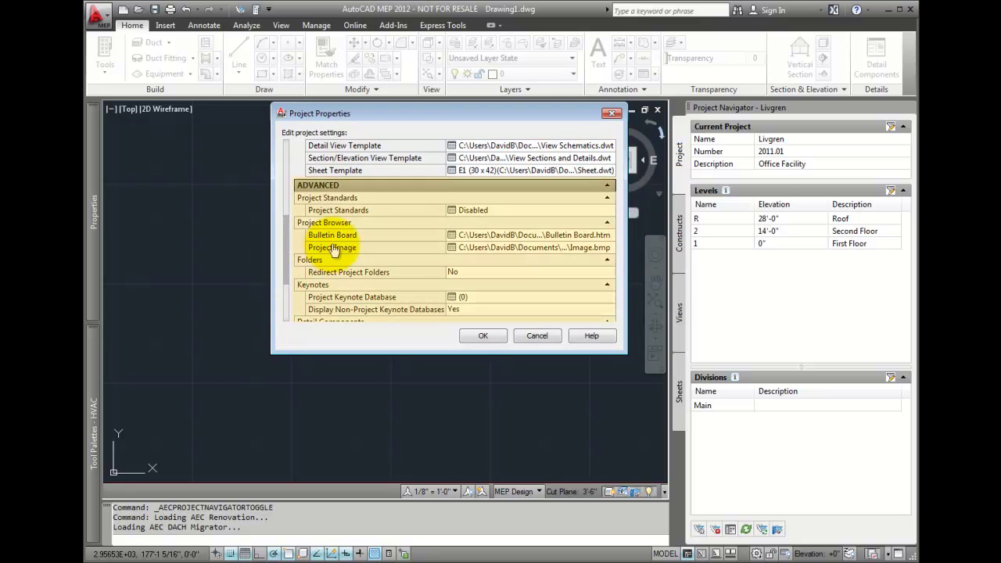
drag(283, 263, 286, 304)
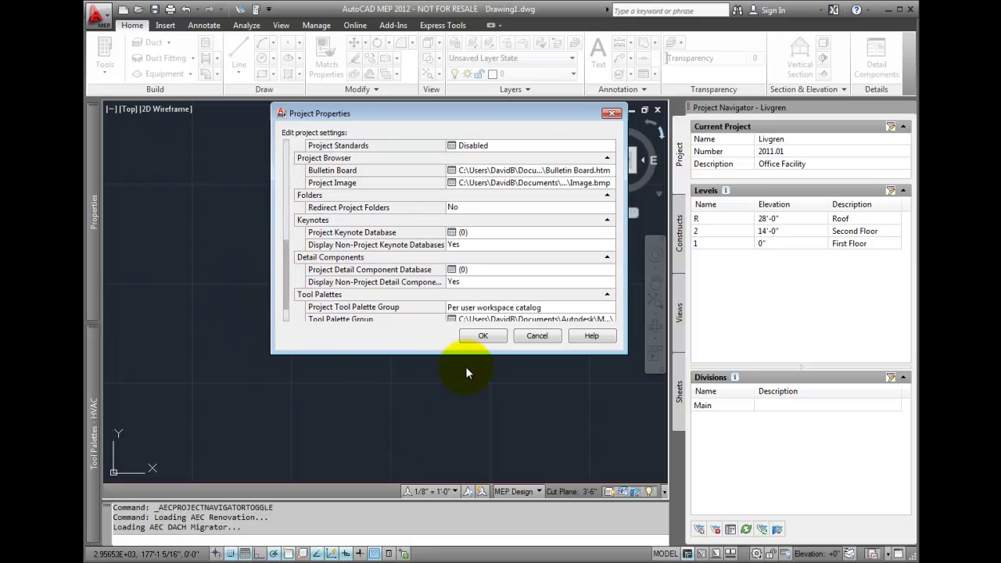
Accept the project properties, then review levels R, 2 and 1 without changing them
click(480, 337)
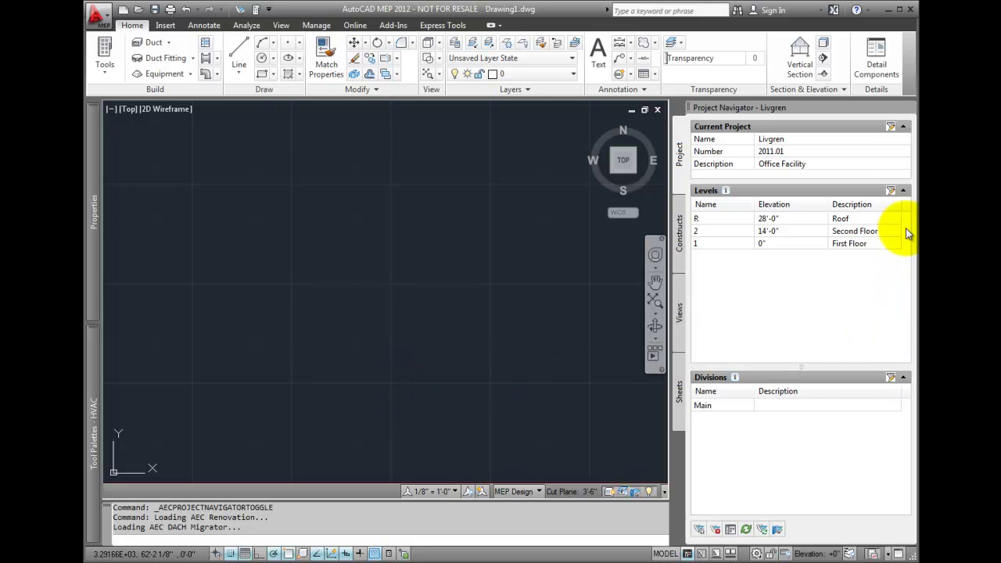
click(857, 190)
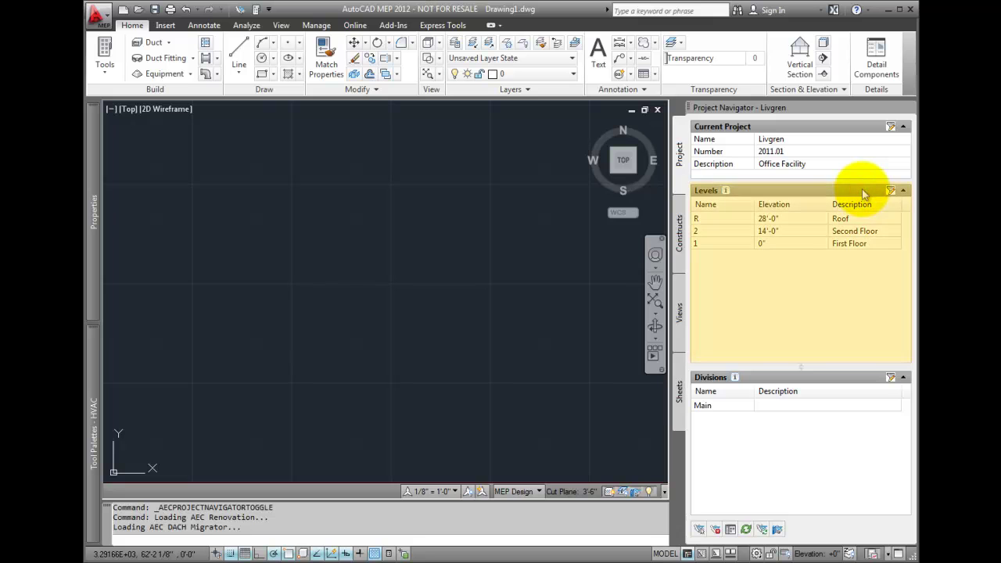
click(891, 191)
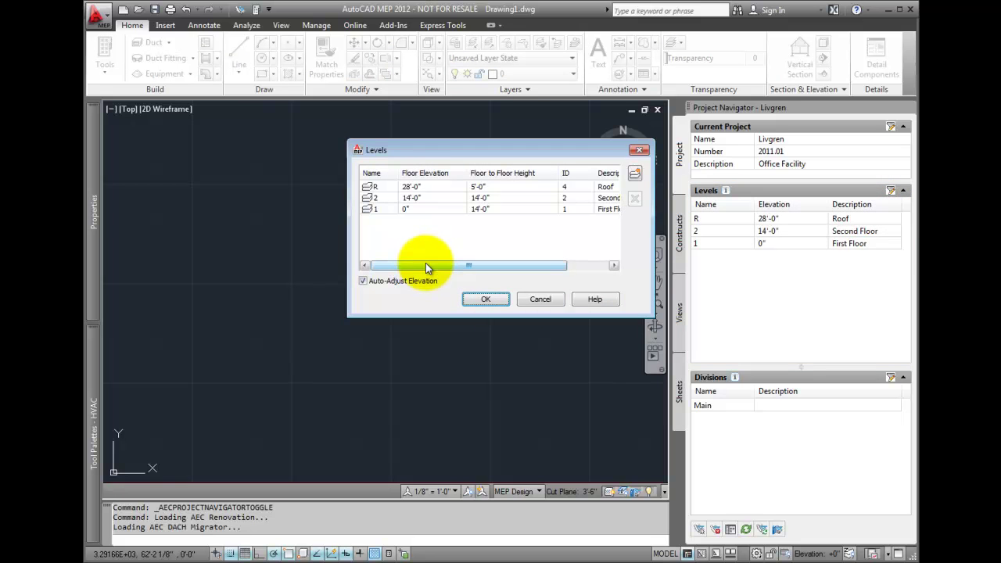
mouse_move(426, 268)
mouse_down()
mouse_move(475, 275)
mouse_move(424, 274)
mouse_up()
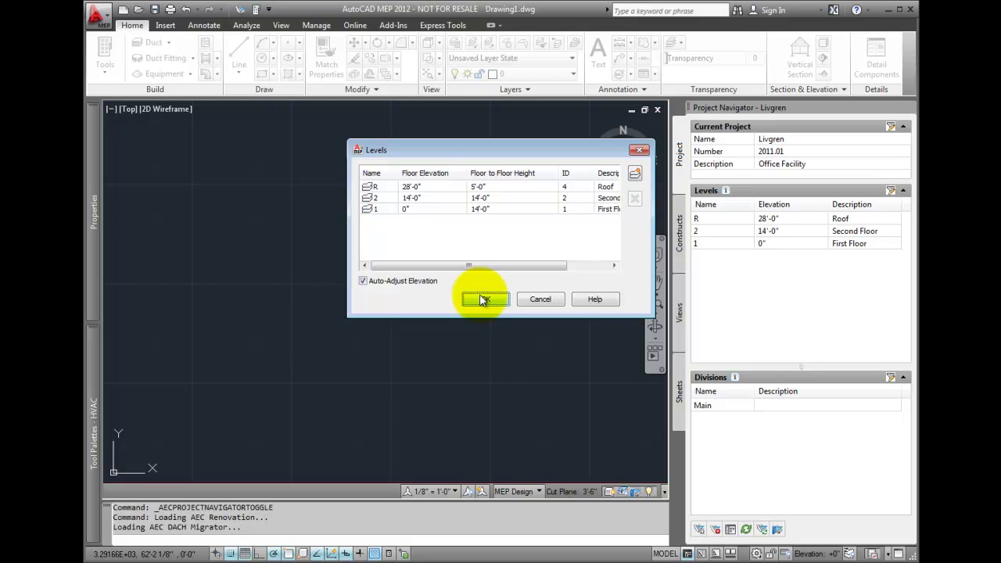
click(482, 300)
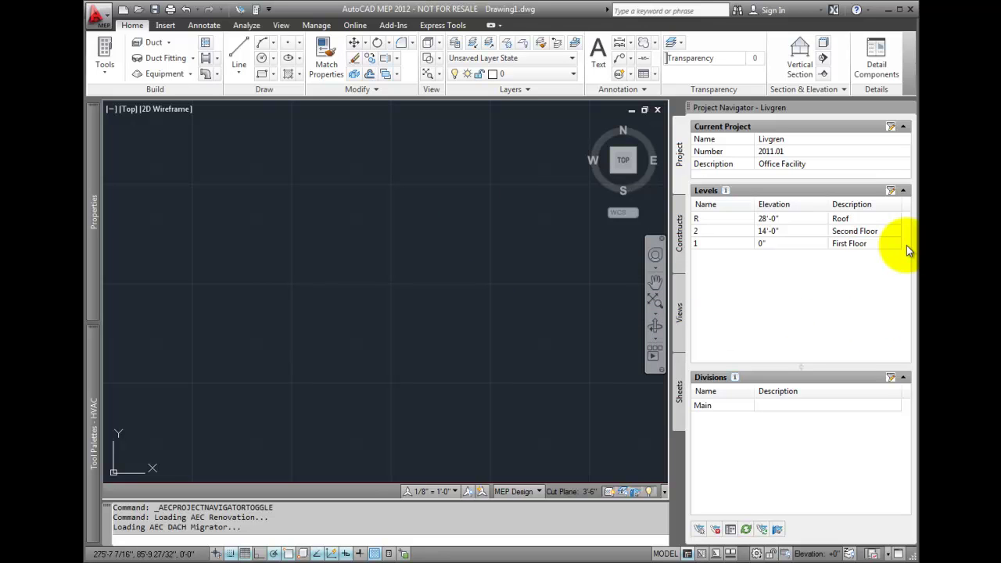
Enlarge the Divisions dialog and add a new Unnamed division below Main
click(889, 377)
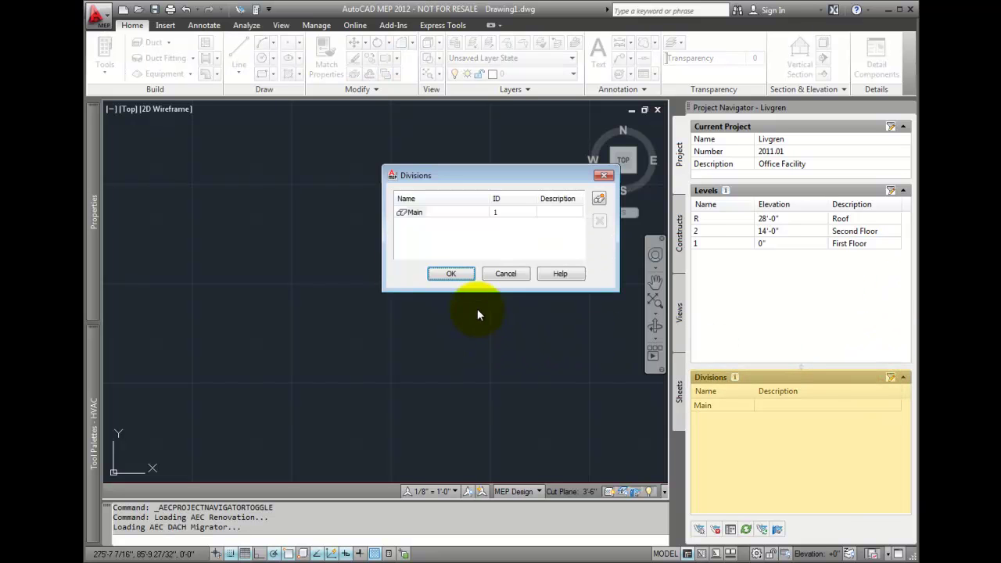
drag(477, 290, 478, 309)
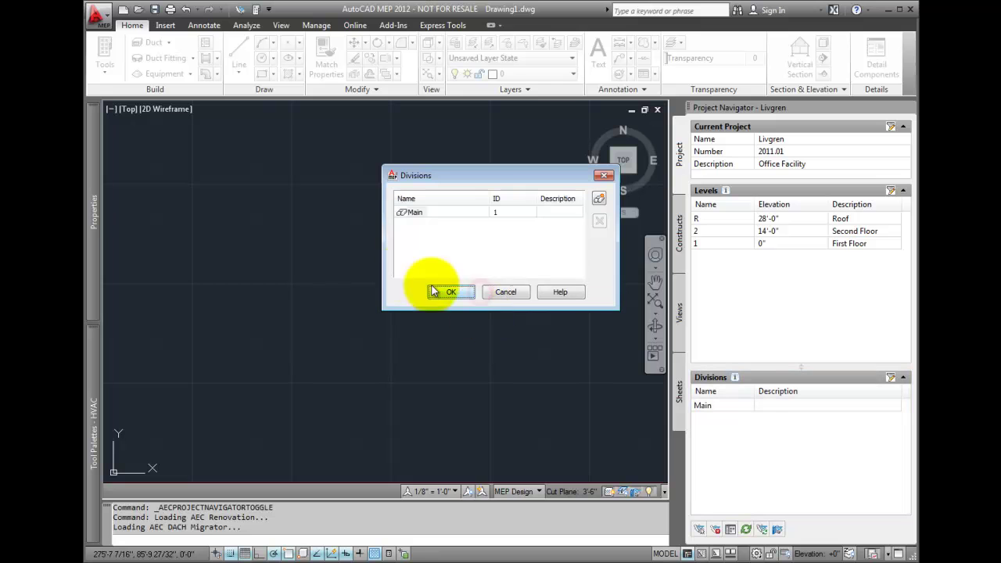
drag(382, 245, 318, 239)
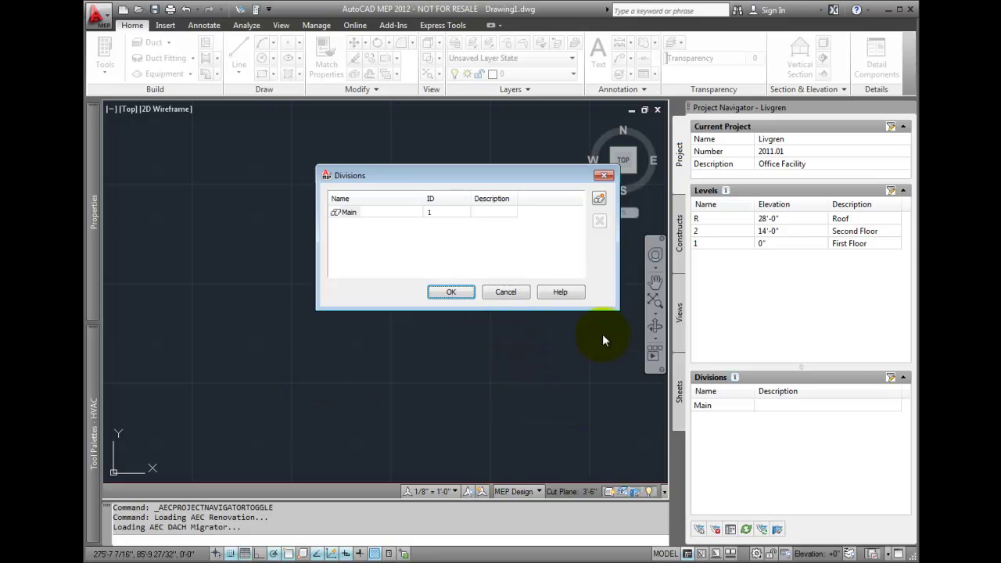
click(599, 197)
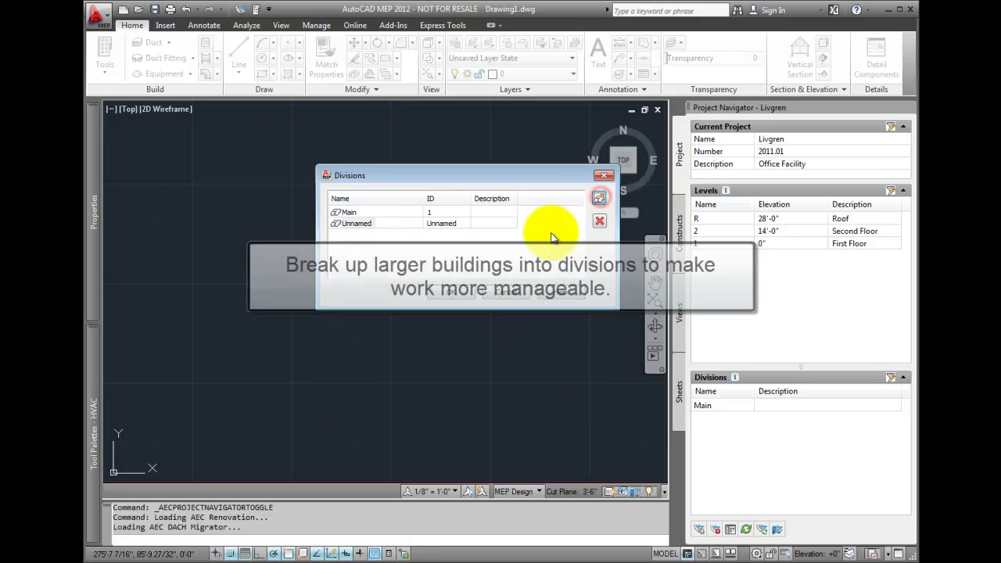
double_click(376, 222)
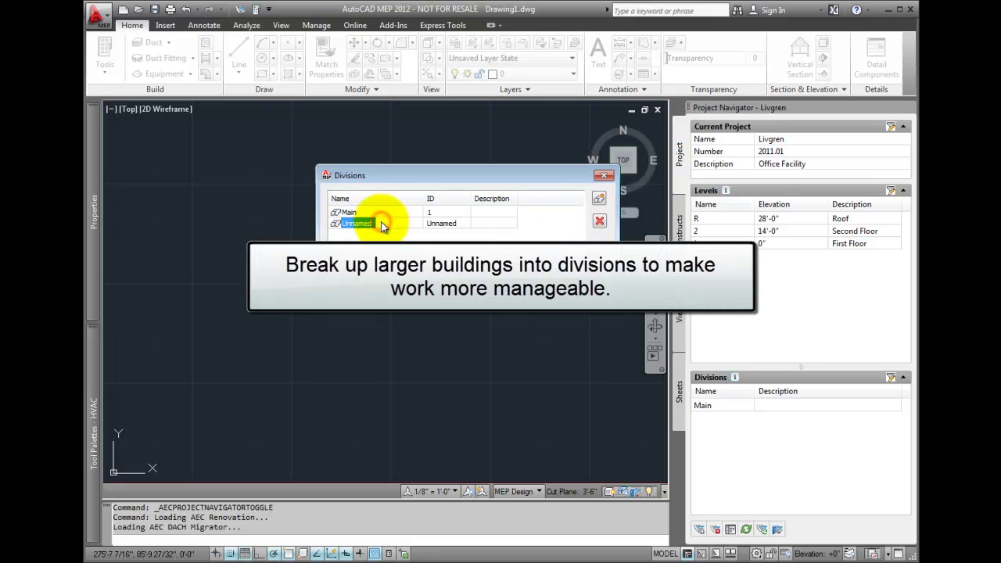
key(Return)
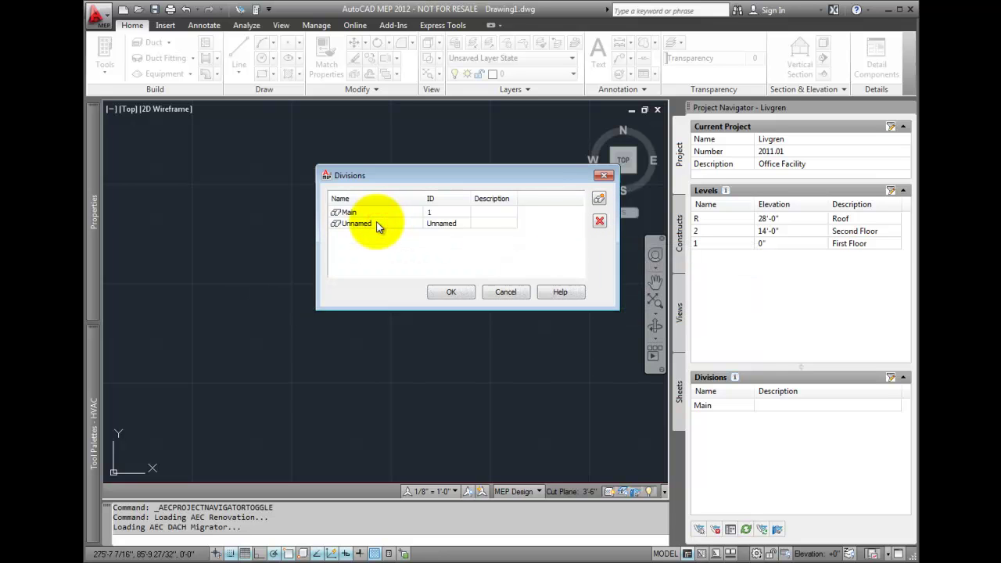
Rename the Unnamed division to East and confirm the divisions
click(369, 224)
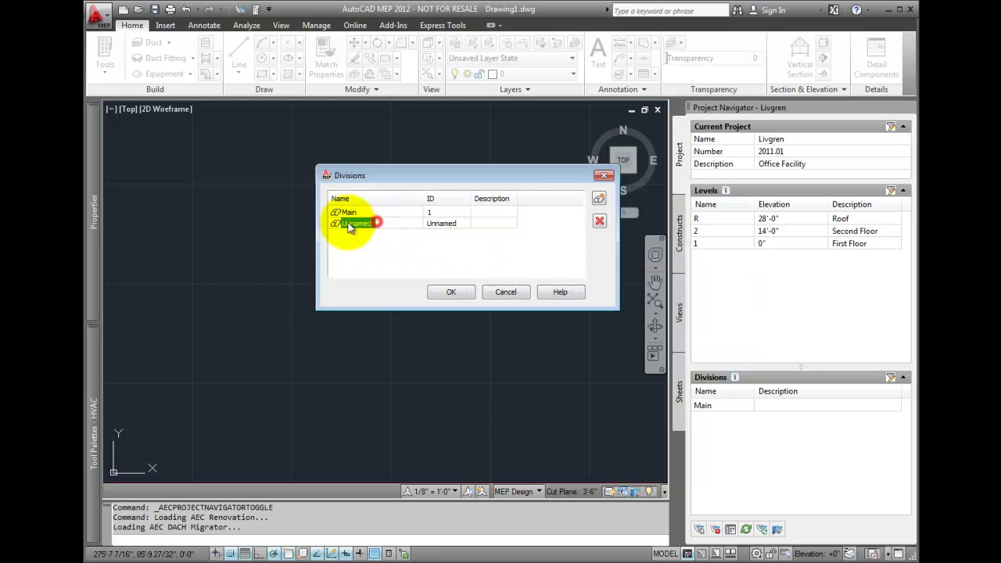
right_click(348, 225)
click(383, 261)
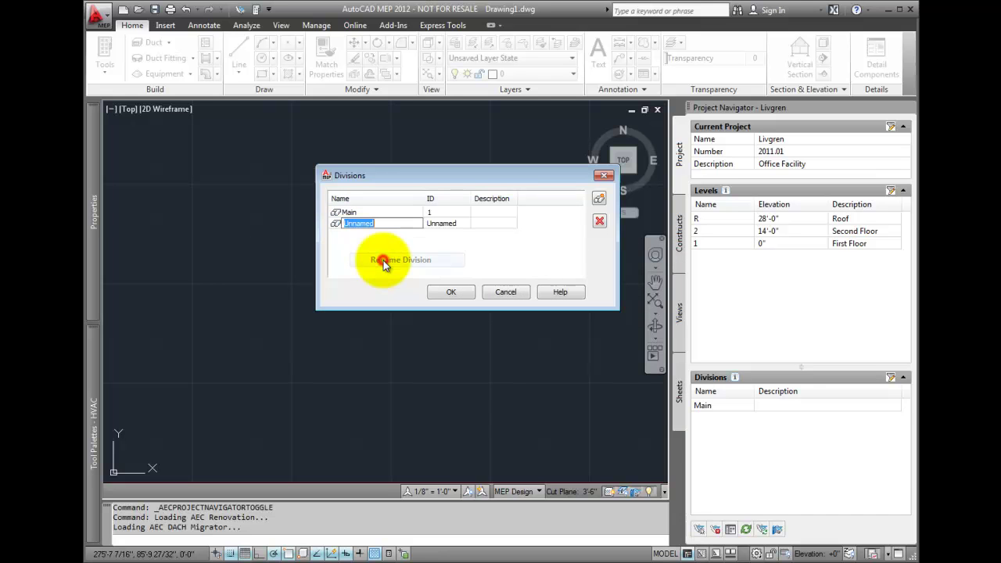
text(East)
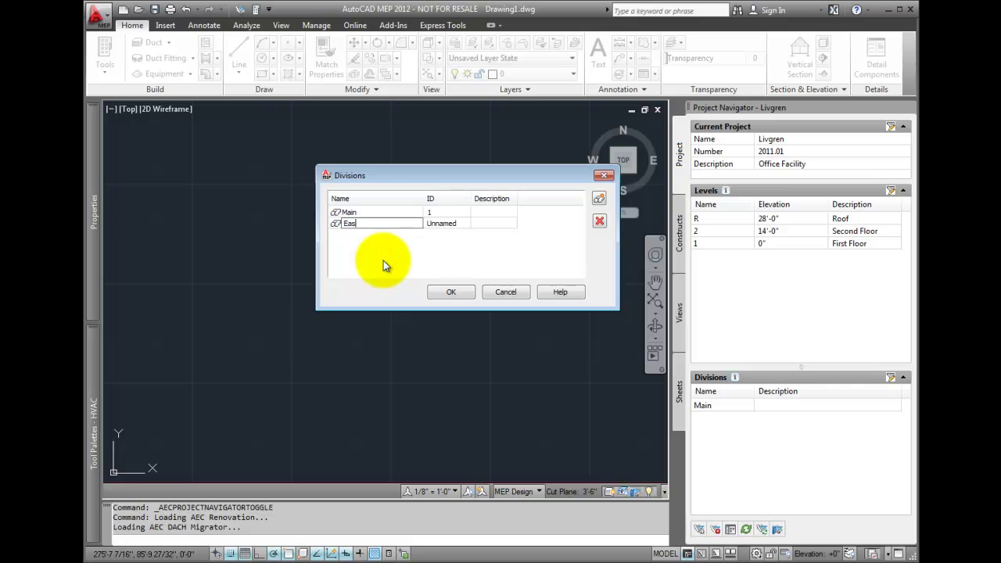
click(453, 291)
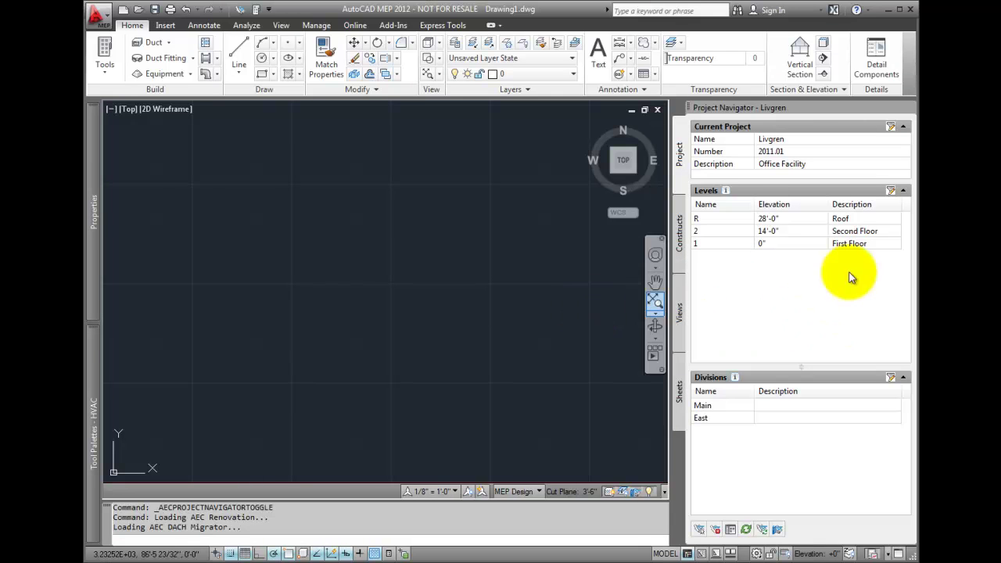
Add level 4 above R with a 14' floor-to-floor height and set Roof's to 12'
click(891, 190)
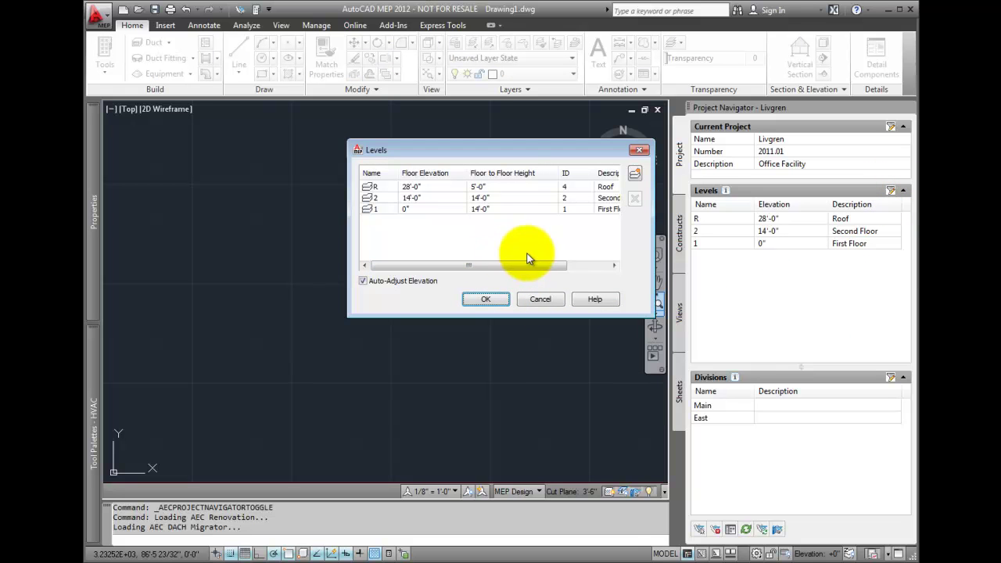
click(386, 186)
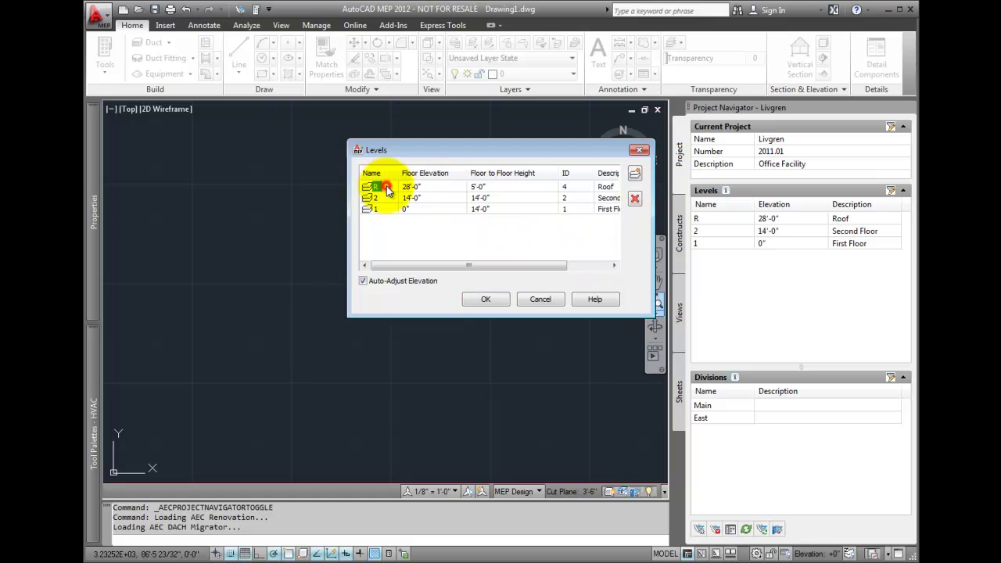
click(639, 176)
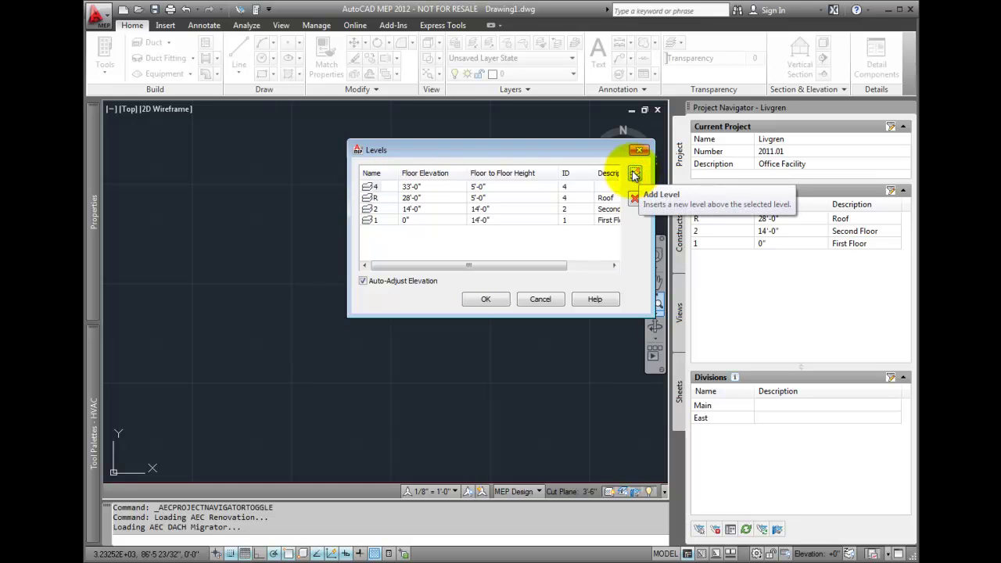
click(516, 192)
text(14')
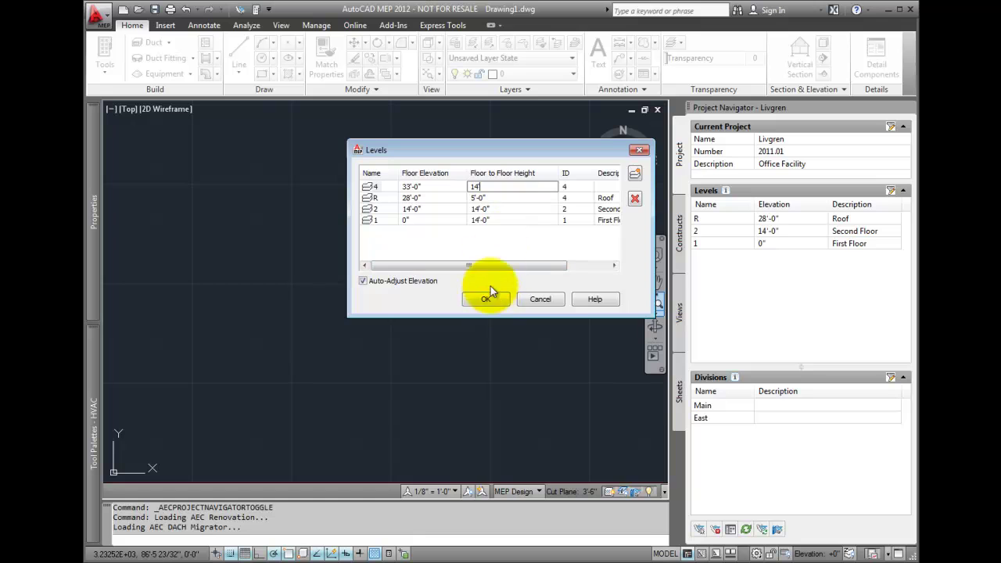
click(523, 197)
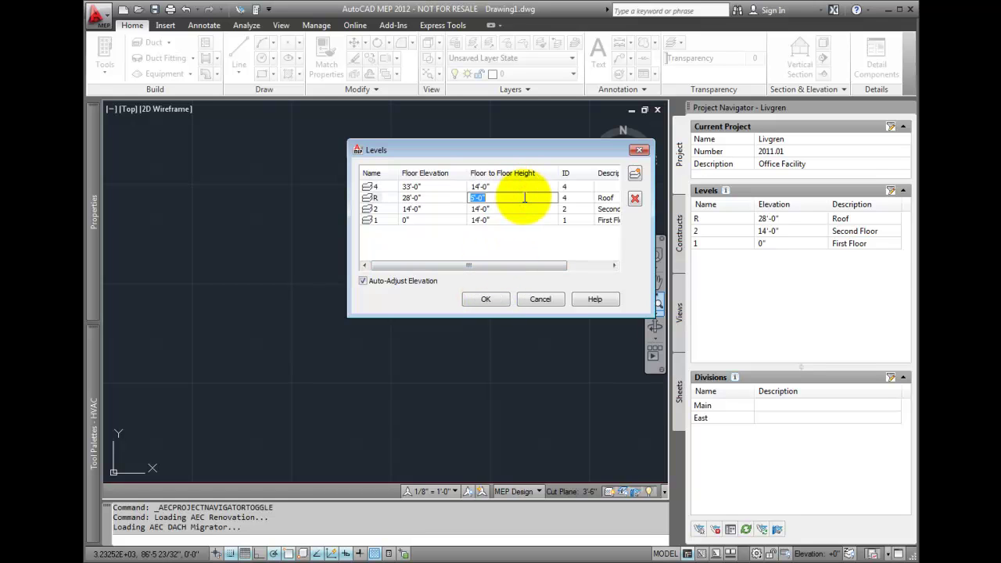
text(12')
key(Return)
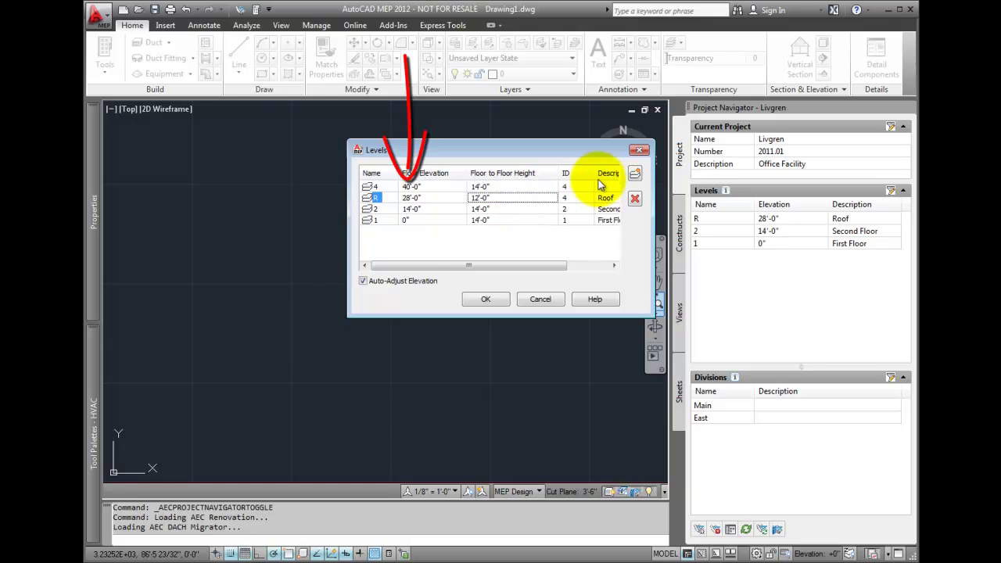
Add levels 5 and 6 above level 4 and apply the level changes
click(452, 184)
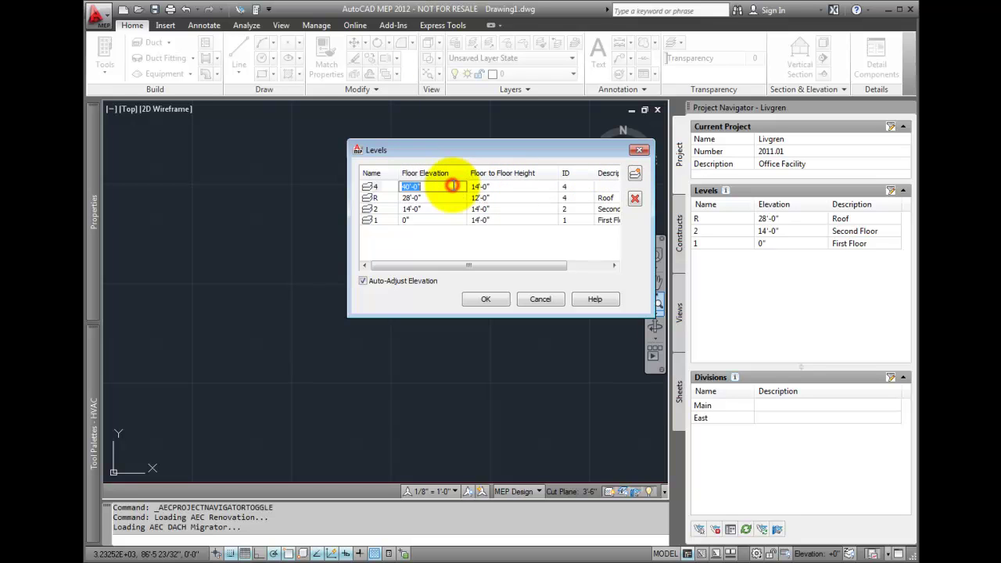
click(635, 173)
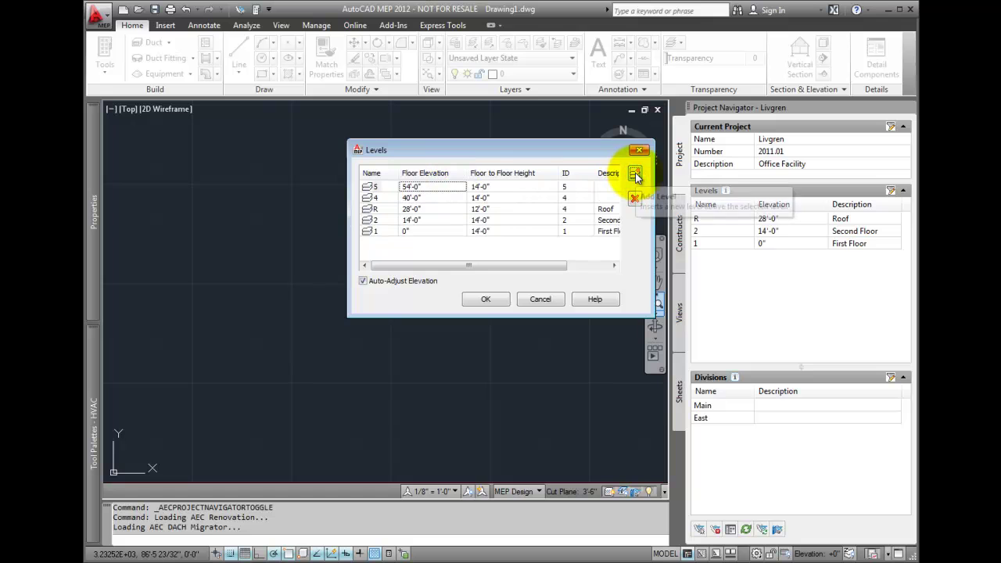
click(634, 173)
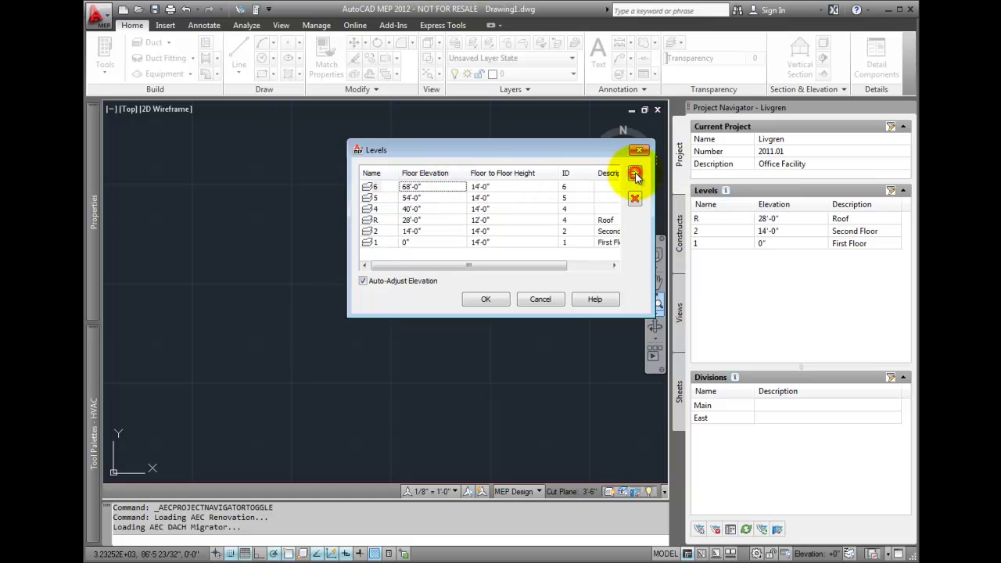
click(487, 299)
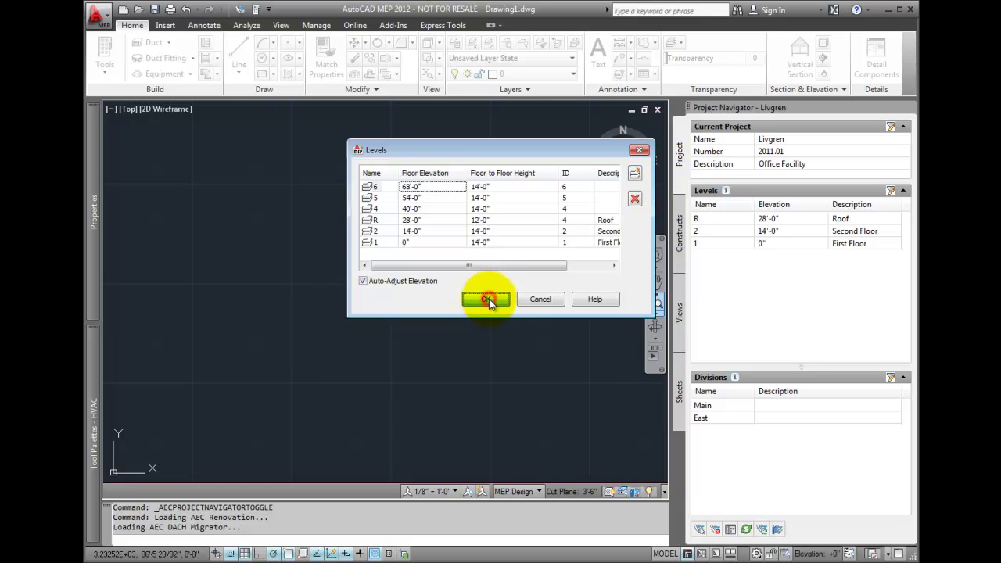